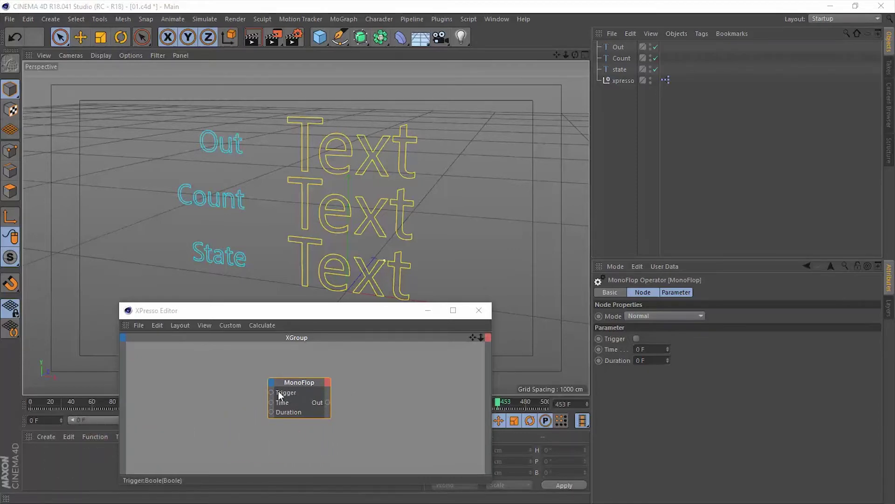
Step: Nudge the MonoFlop node slightly up and to the left in the XPresso group
drag(296, 395, 284, 377)
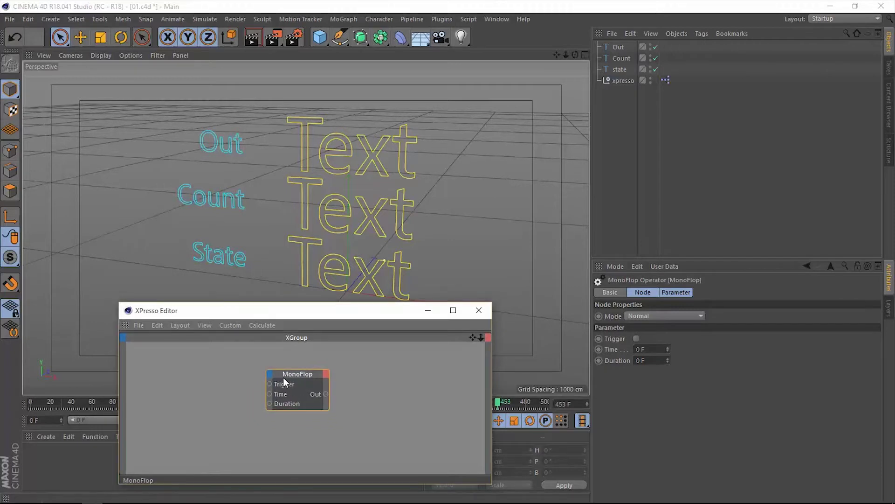
Step: Add Count and State output ports to the MonoFlop node beside Out
click(326, 373)
click(335, 380)
click(326, 374)
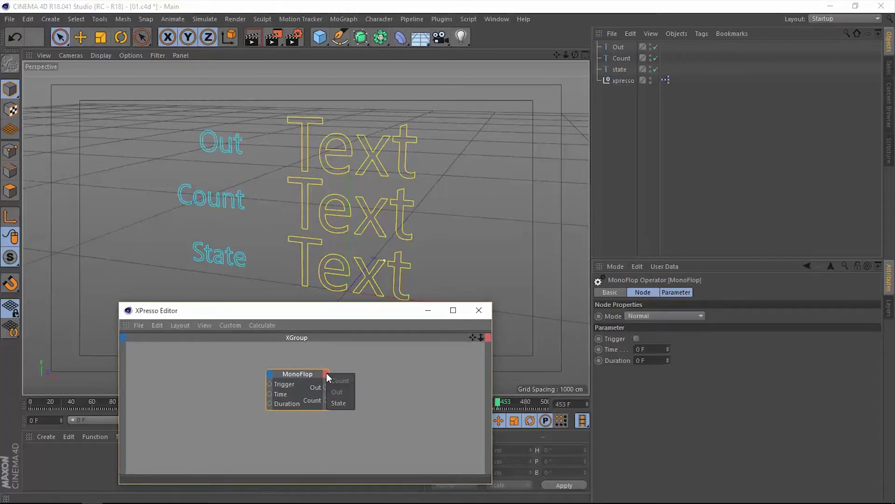
click(351, 404)
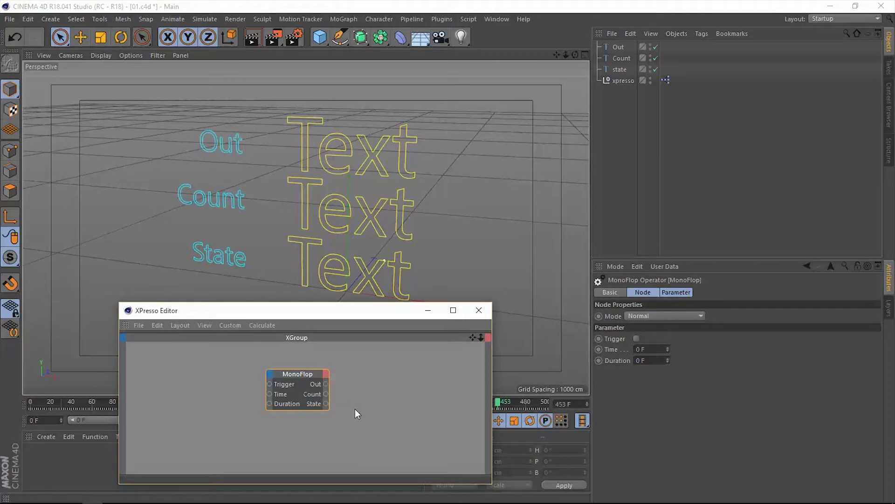
click(309, 415)
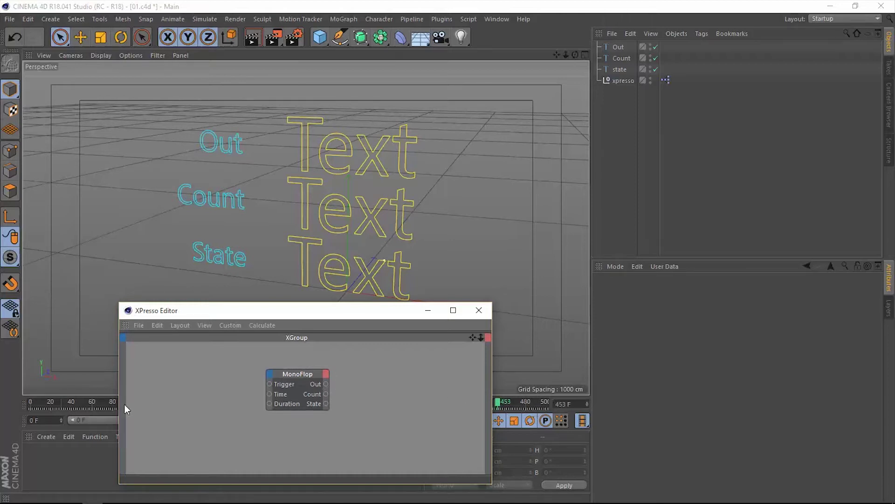
Step: Add a General > Constant node and place it beside the MonoFlop
right_click(178, 371)
mouse_move(202, 373)
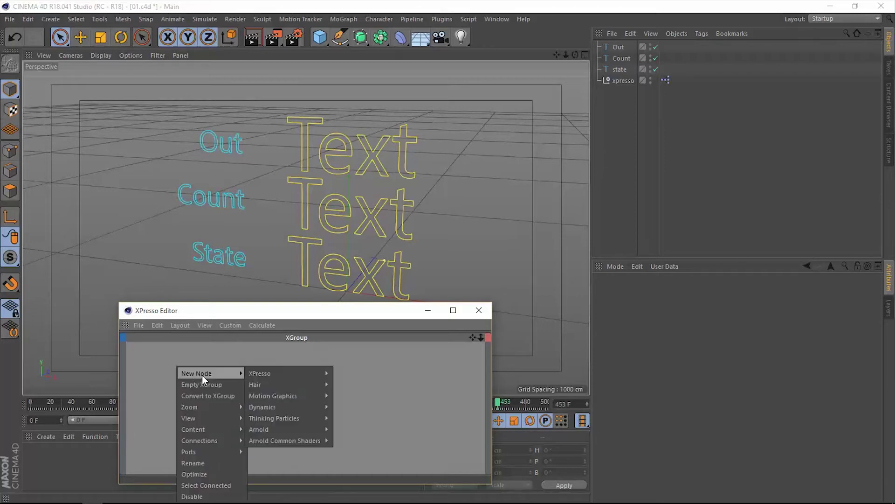
mouse_move(267, 372)
mouse_move(355, 375)
click(388, 250)
drag(176, 372, 212, 370)
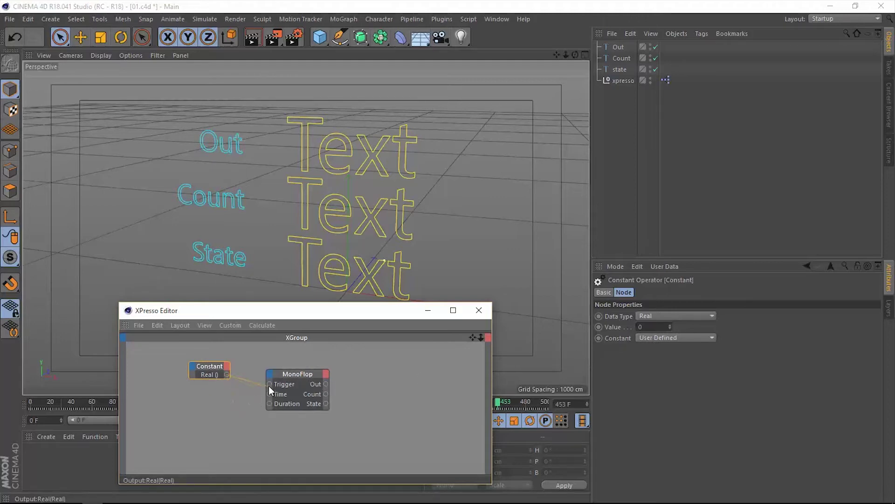
Step: Wire the Constant's output into the MonoFlop's Trigger input
drag(269, 385, 269, 384)
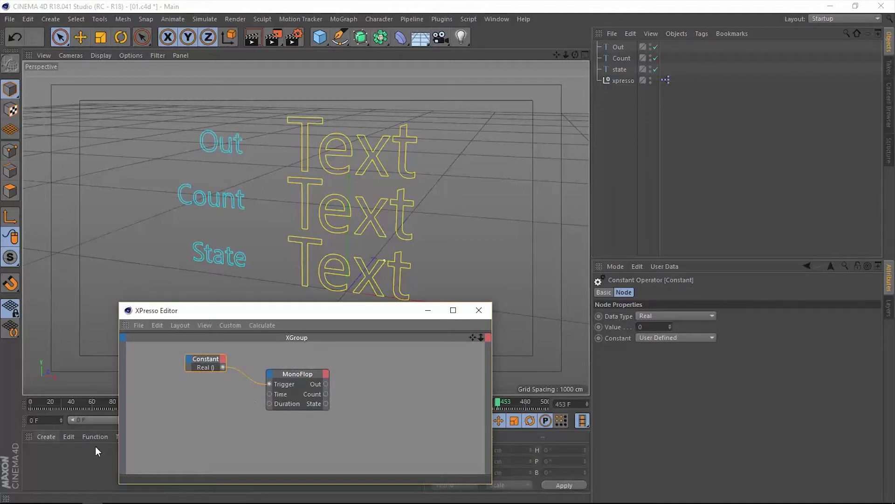
click(294, 372)
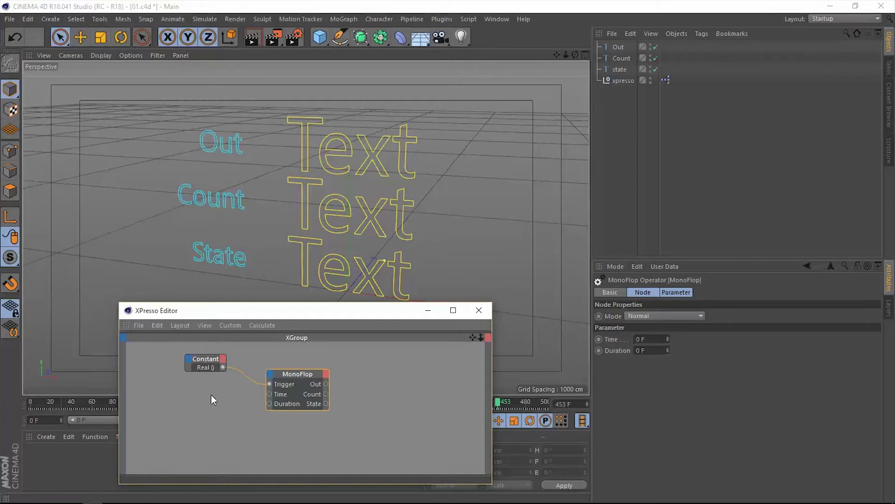
right_click(189, 399)
Step: Add a General > Time node and place it below the Constant node
mouse_move(215, 373)
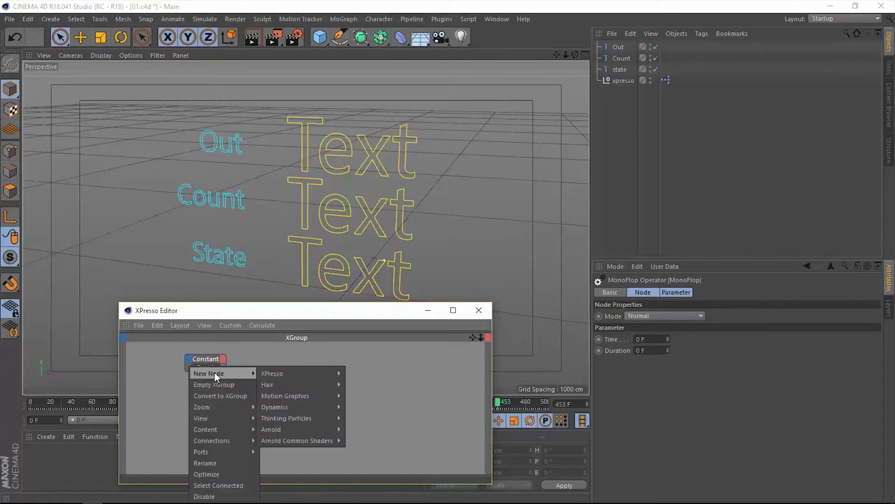
mouse_move(286, 373)
mouse_move(360, 373)
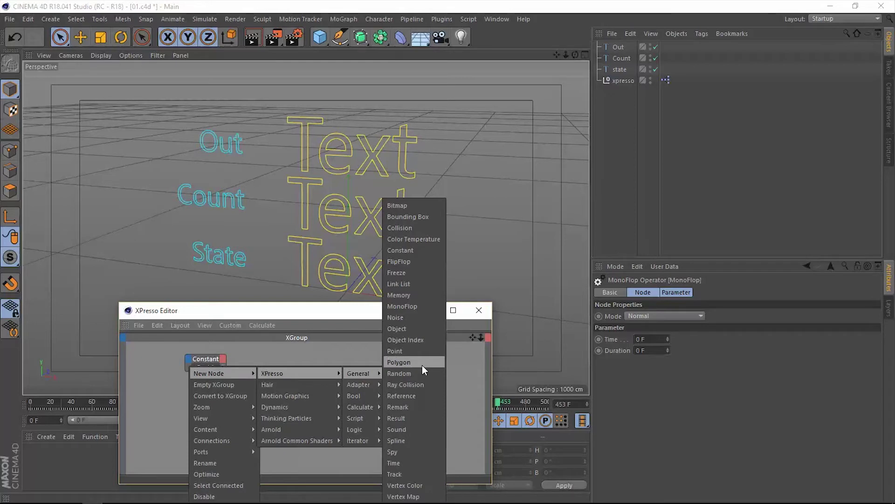
click(396, 462)
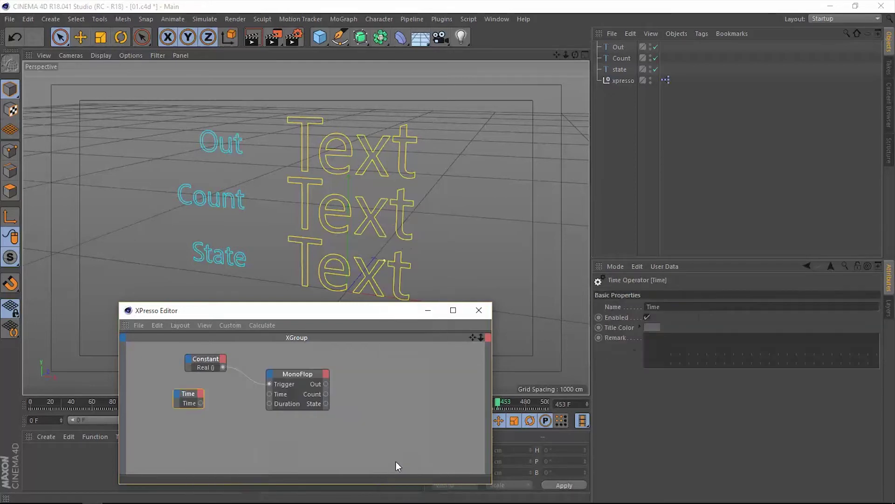
drag(201, 395, 218, 387)
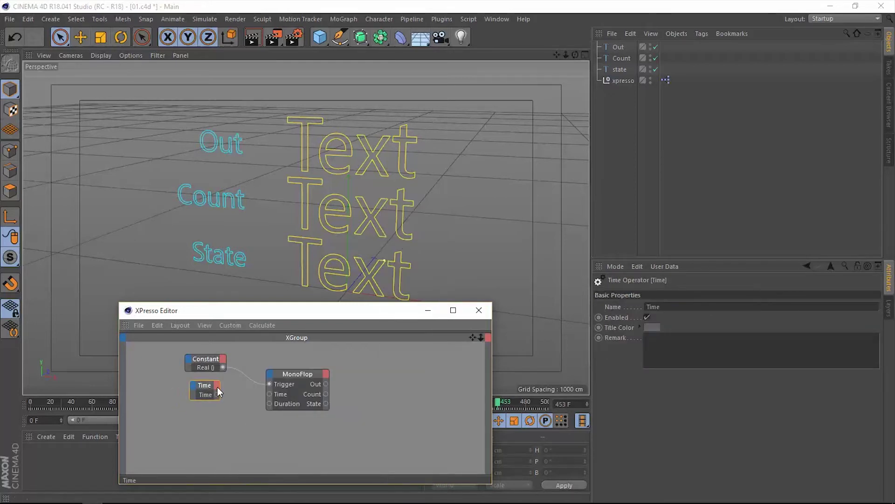
Step: Give the Time node a Frame output, delete its Time port, and wire Frame into MonoFlop's Time
click(217, 385)
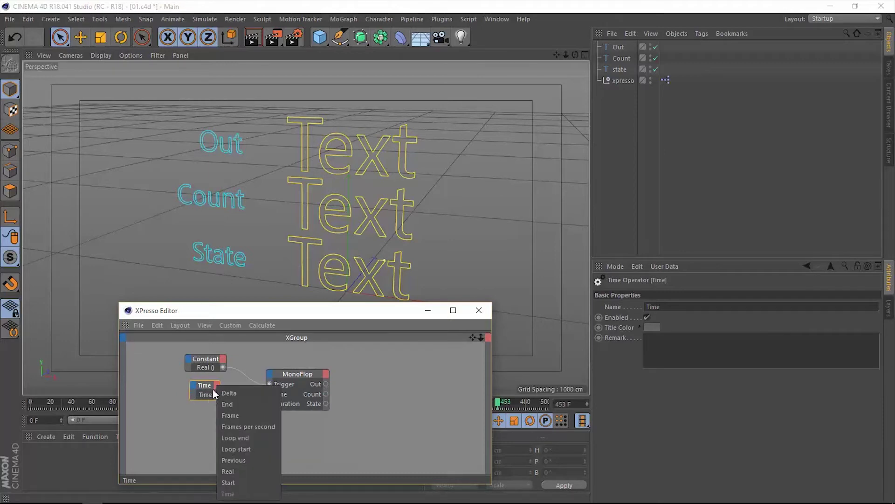
click(231, 415)
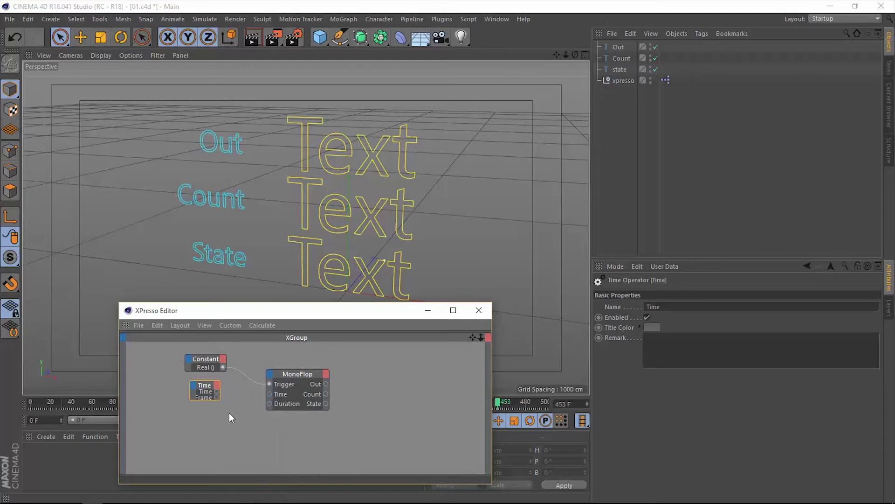
right_click(209, 395)
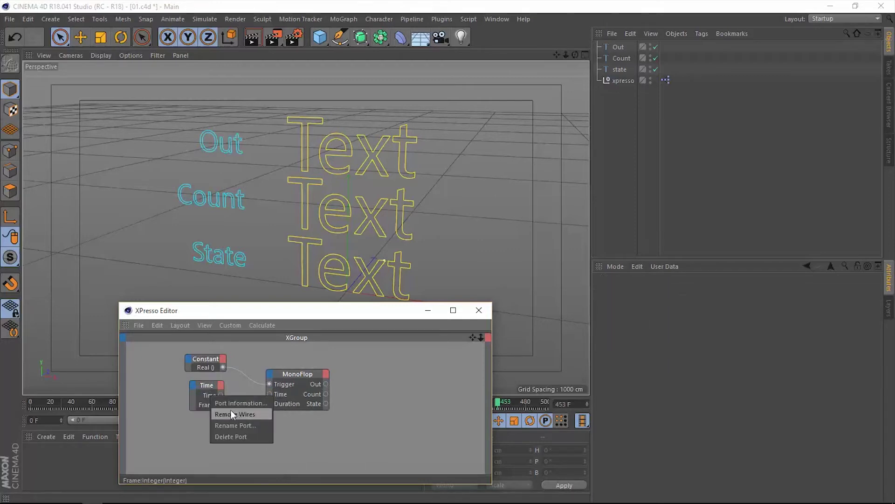
click(234, 437)
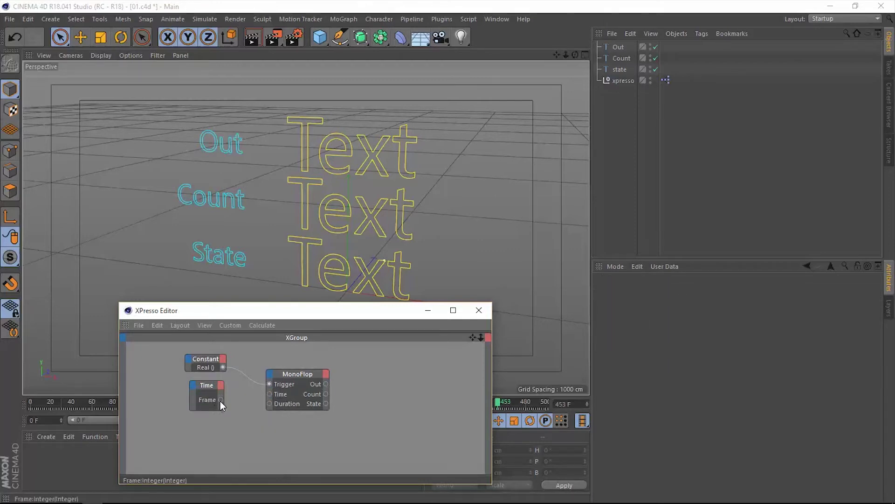
drag(221, 401, 244, 418)
Step: Tidy the Time node's position and shrink it to fit its Frame port
drag(206, 387, 202, 386)
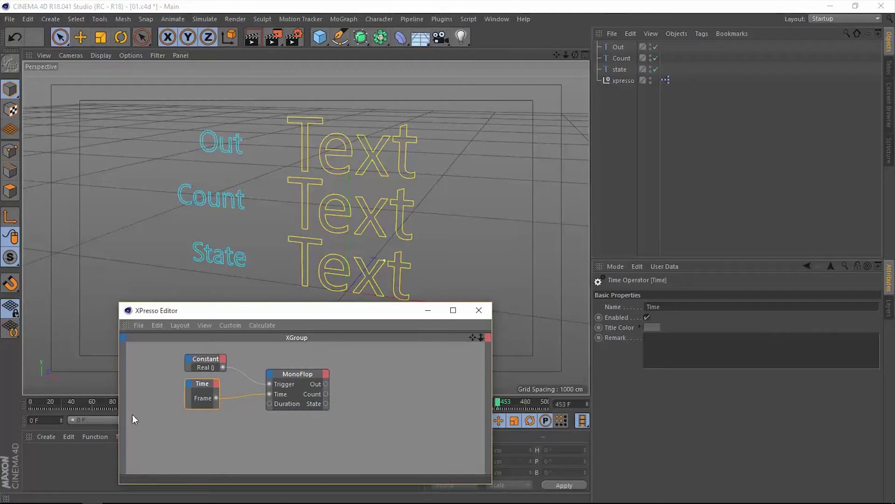
drag(200, 380, 203, 382)
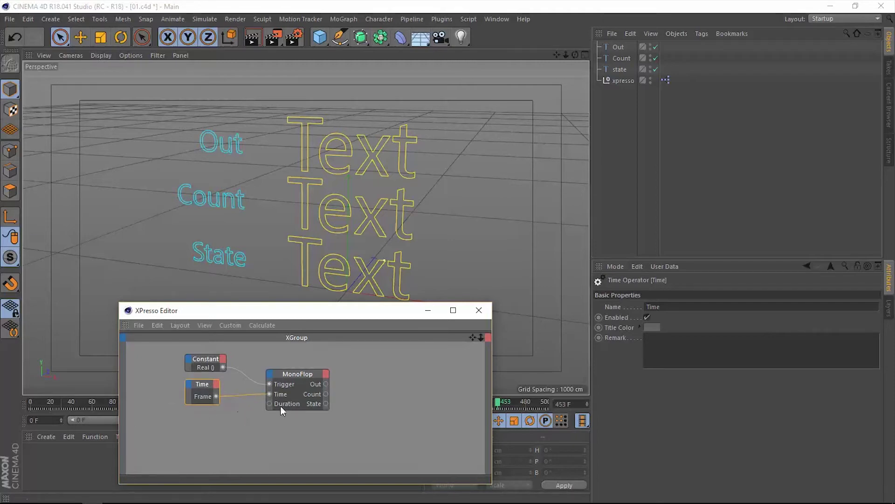
right_click(205, 426)
Step: Add a second Constant node wired to MonoFlop's Duration and set its Value to 60
mouse_move(233, 376)
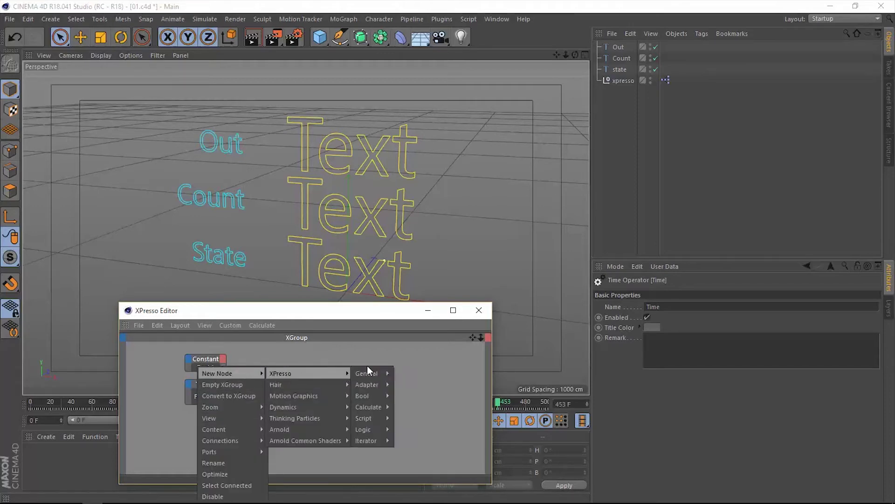
mouse_move(380, 371)
click(425, 247)
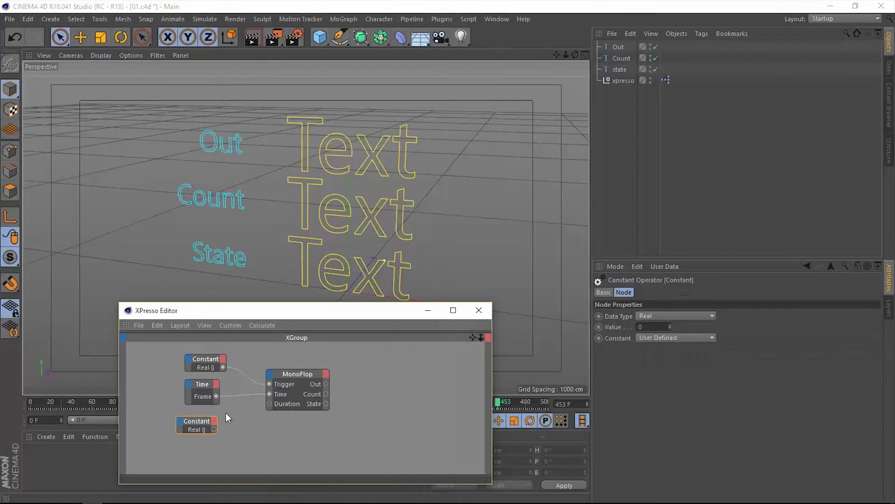
drag(214, 428, 269, 403)
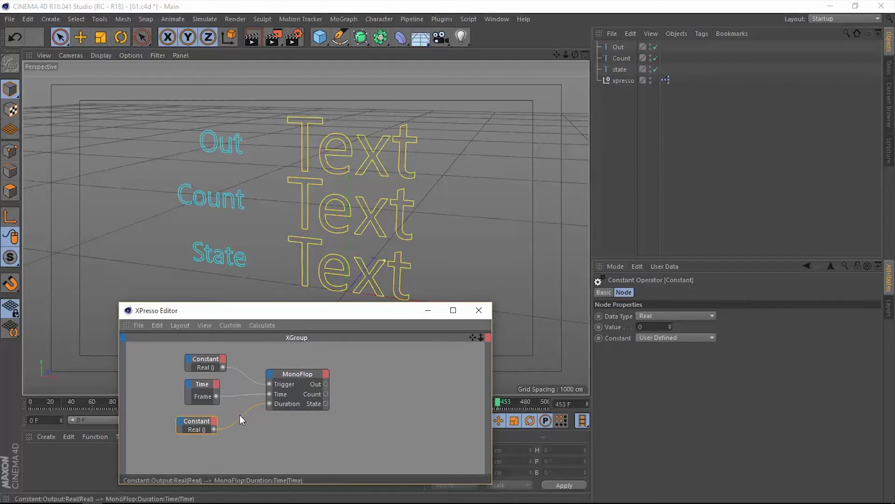
click(652, 327)
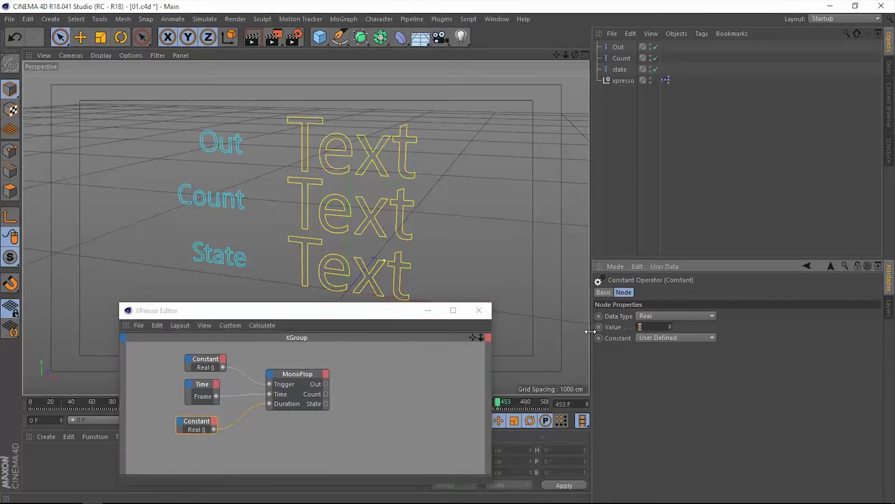
text(60)
click(205, 359)
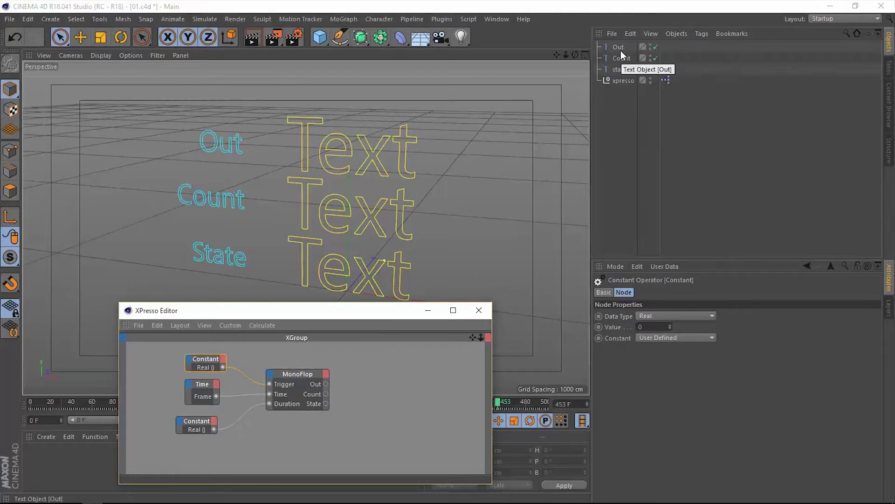
Step: Drag the Out, Count and state text objects into the XPresso graph and spread them out
drag(620, 50, 622, 68)
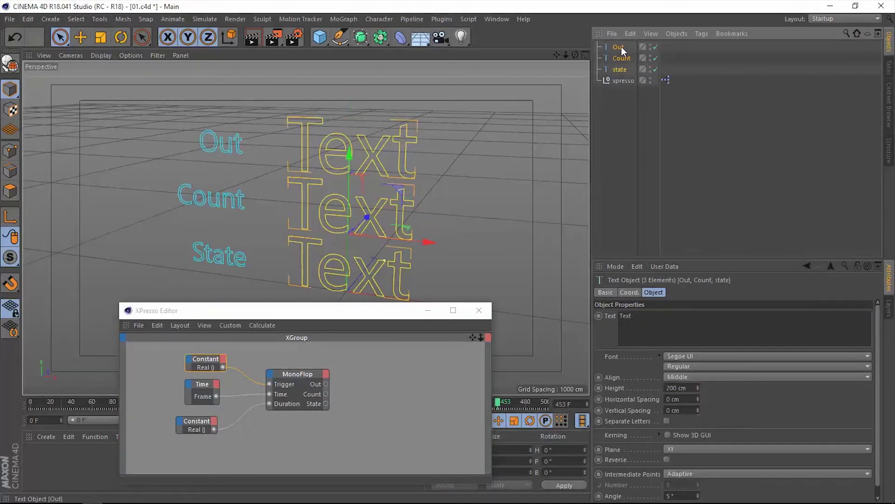
drag(537, 115, 389, 443)
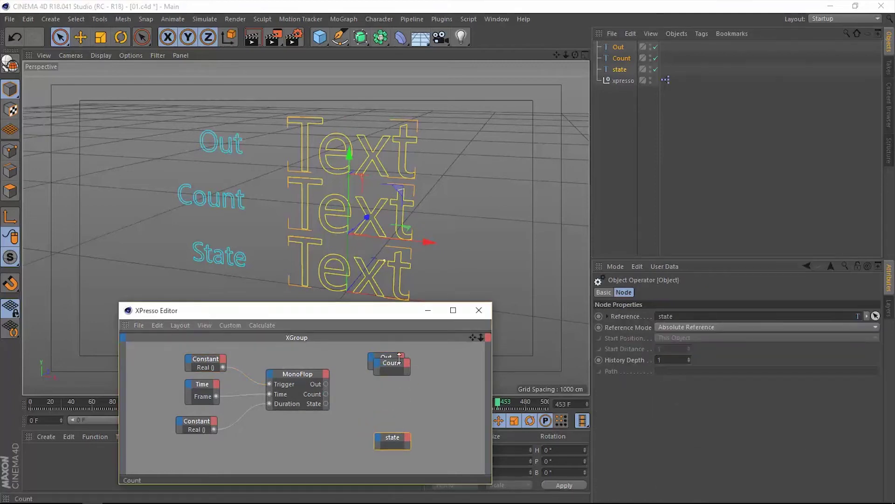
drag(392, 362, 395, 391)
drag(392, 438, 383, 430)
Step: Wire MonoFlop Out, Count and State into each text object's Object Properties > Text port
drag(326, 384, 372, 360)
mouse_move(415, 421)
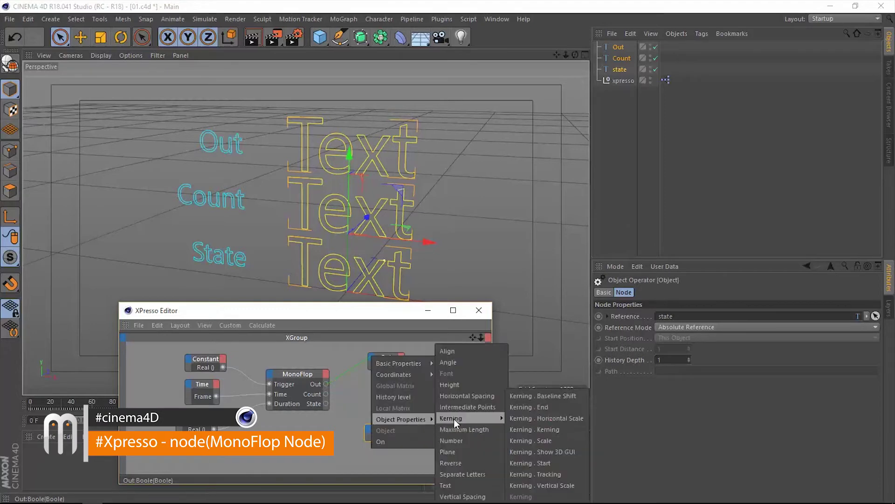
click(447, 485)
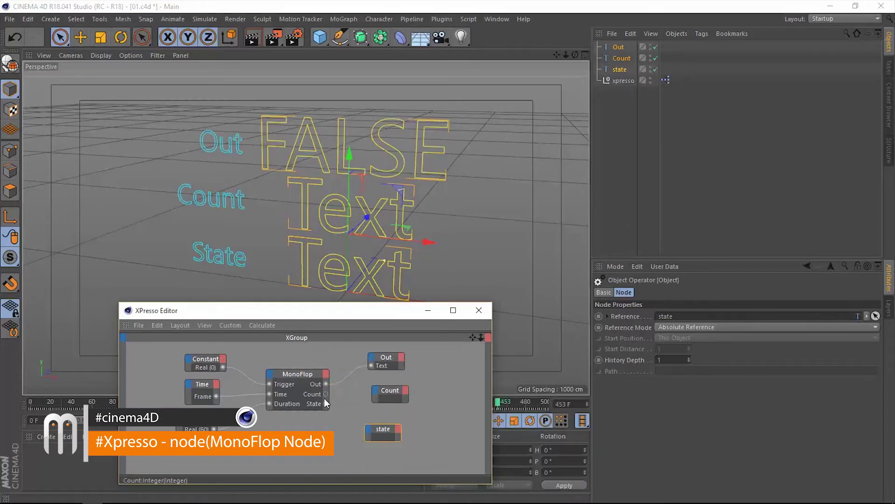
drag(376, 396, 375, 395)
mouse_move(404, 454)
click(448, 485)
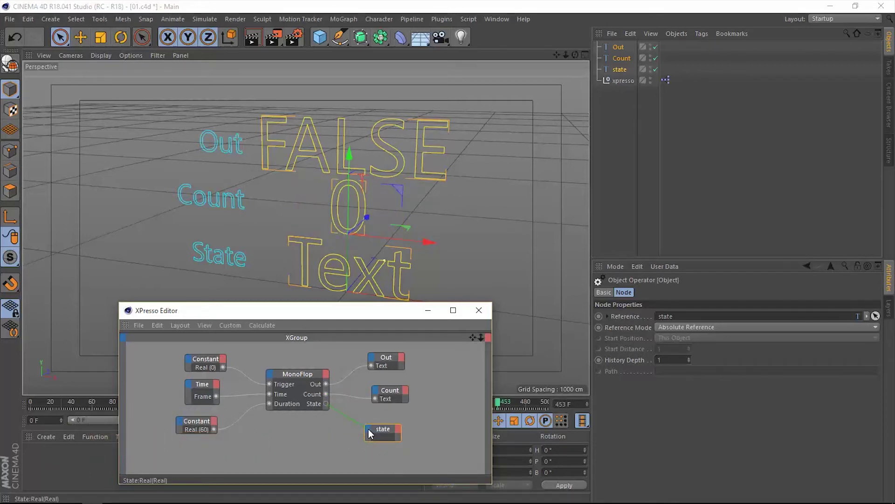
drag(371, 433, 371, 434)
mouse_move(402, 476)
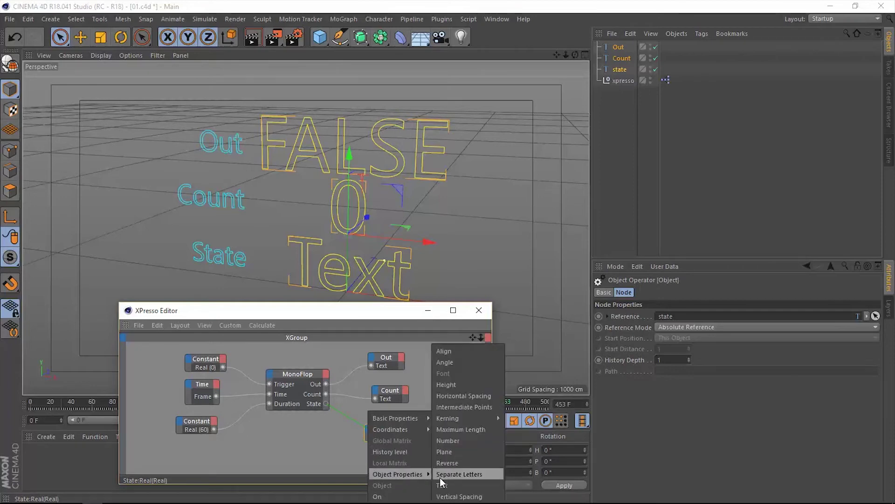
click(443, 486)
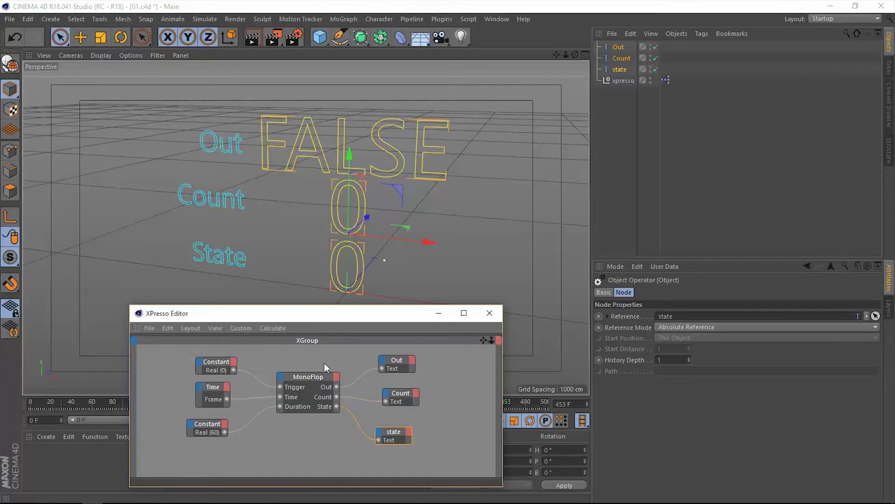
drag(340, 321, 707, 128)
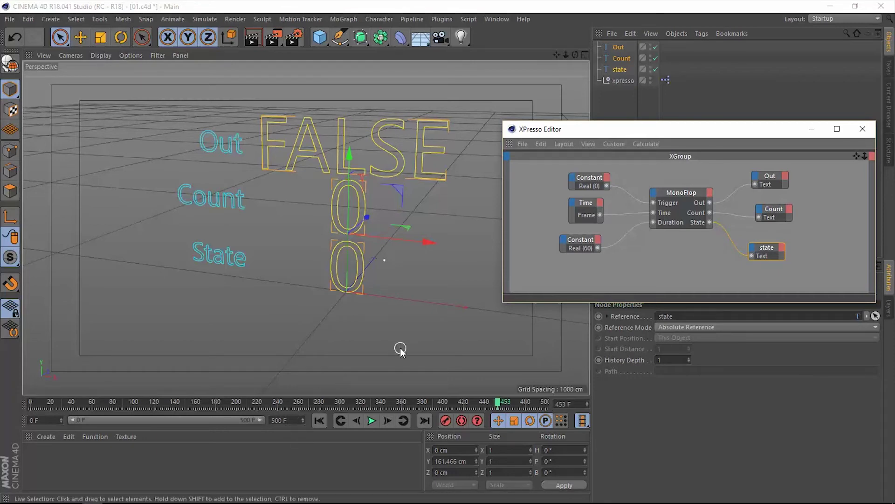
Step: Show the trigger Constant's attributes and rewind the timeline to frame 0
click(592, 183)
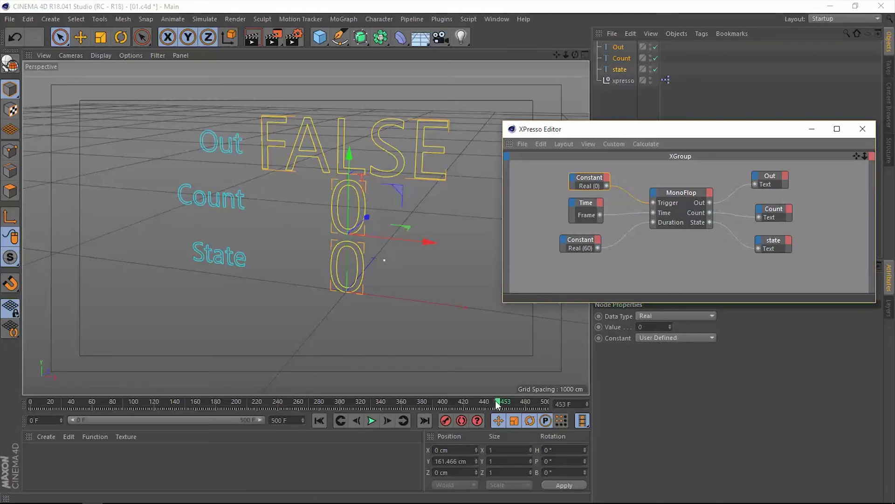
drag(495, 400, 68, 409)
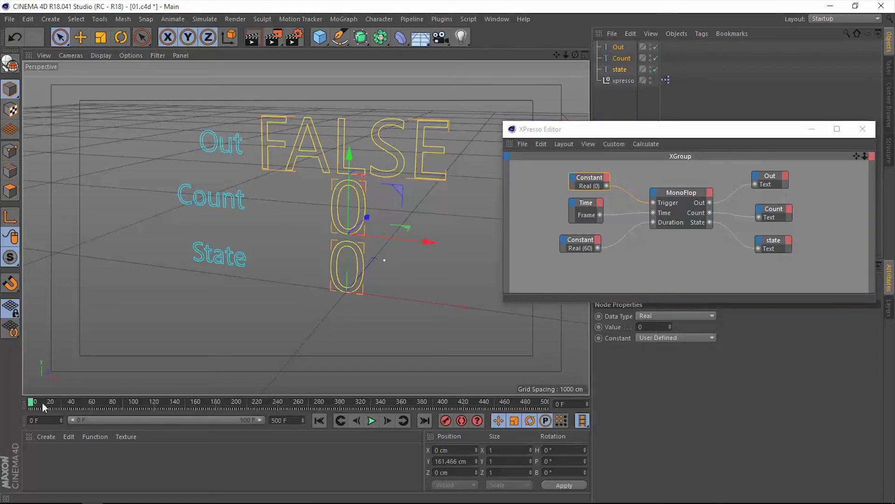
Step: Start playback and raise the trigger Constant's Value to 2
click(373, 420)
click(670, 326)
click(671, 326)
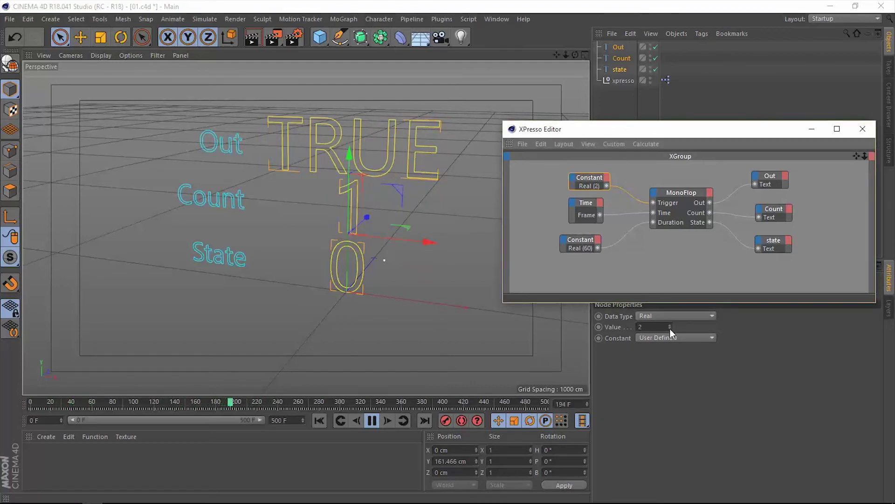
Step: Confirm the MonoFlop's Mode is set to Normal
click(676, 192)
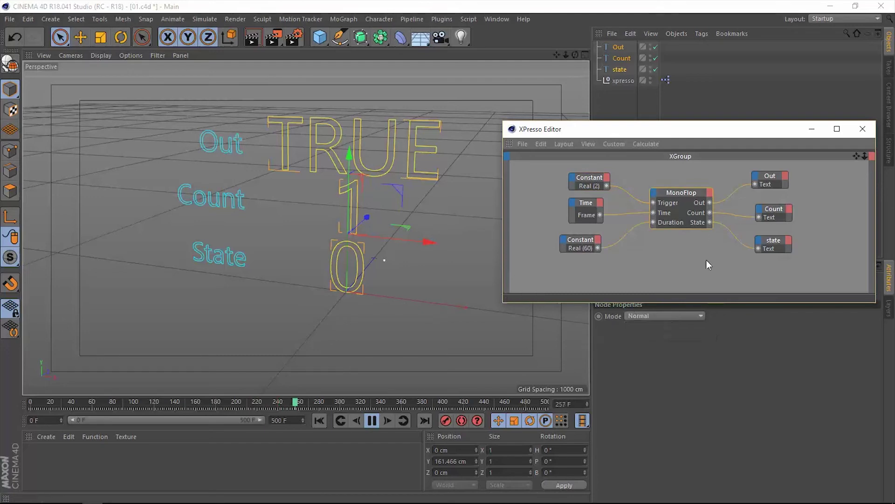
click(661, 317)
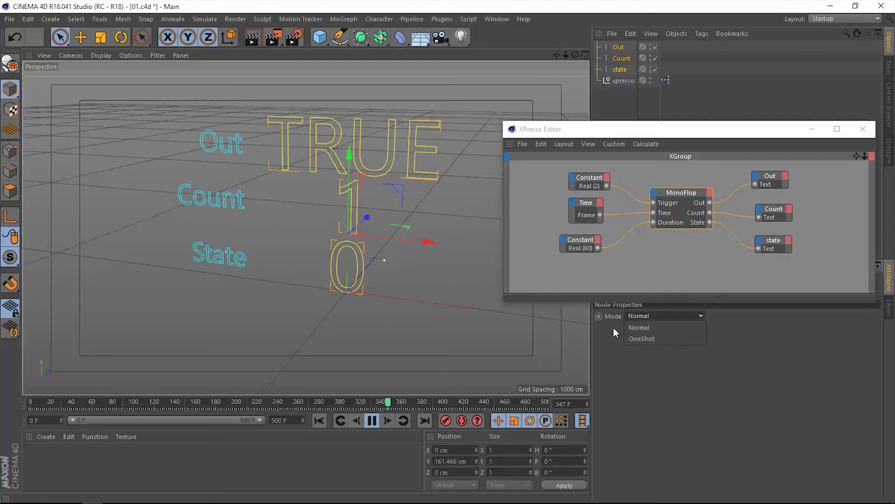
click(640, 328)
Step: Lower the trigger Constant's Value back to 0, leaving Count at 1
click(589, 181)
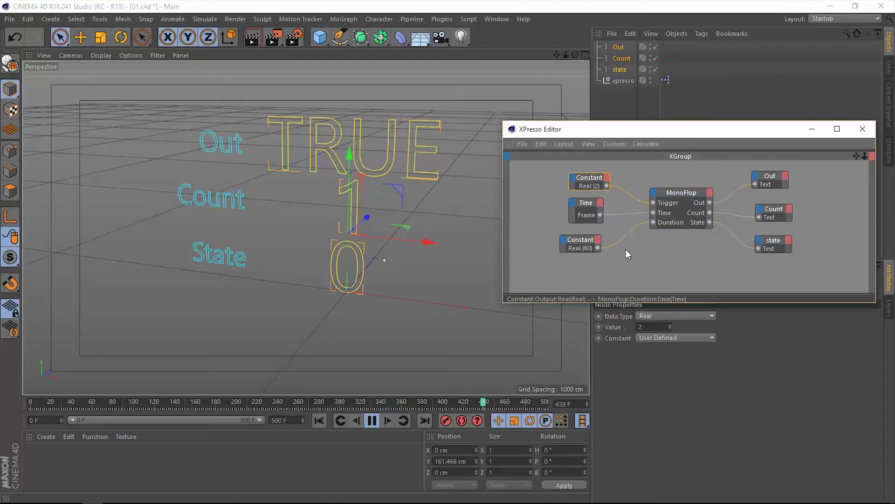
click(669, 329)
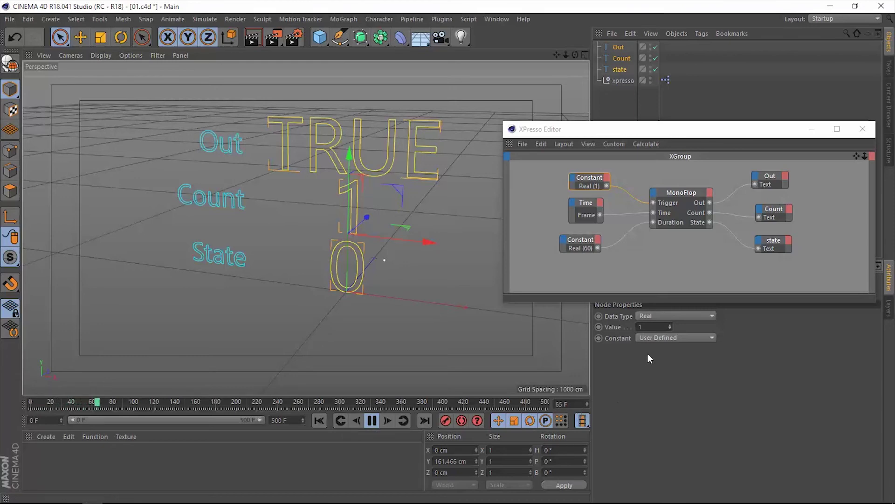
click(669, 330)
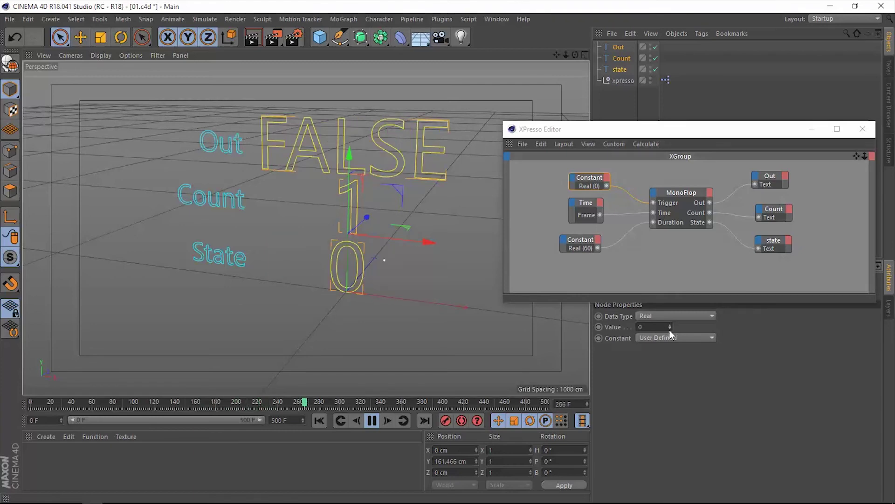
Step: Stop playback, keep MonoFlop in Normal mode, and play again from frame 0
click(523, 368)
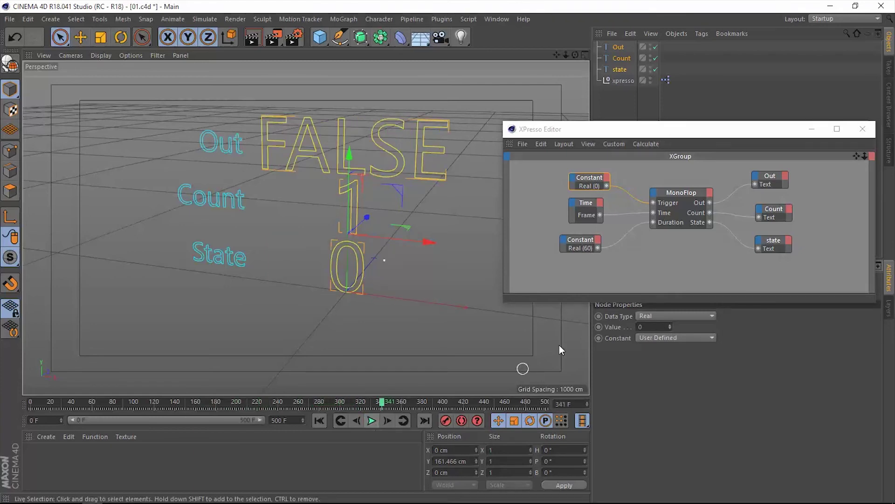
click(678, 191)
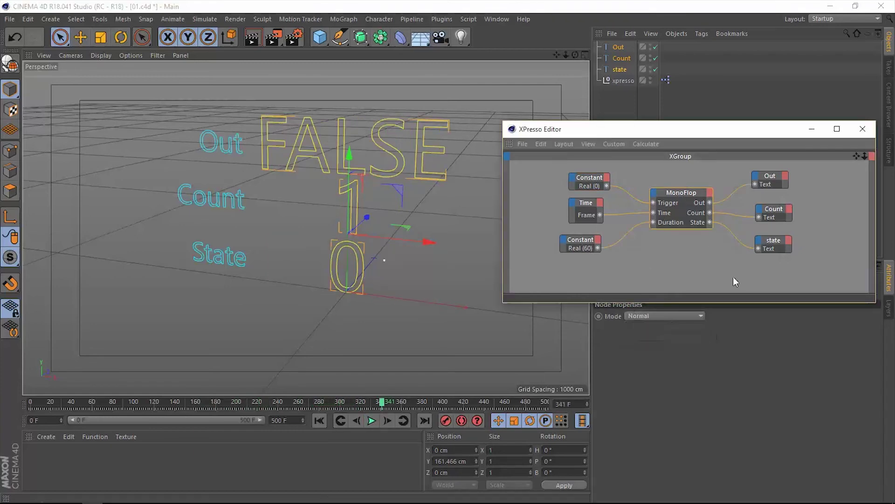
click(644, 317)
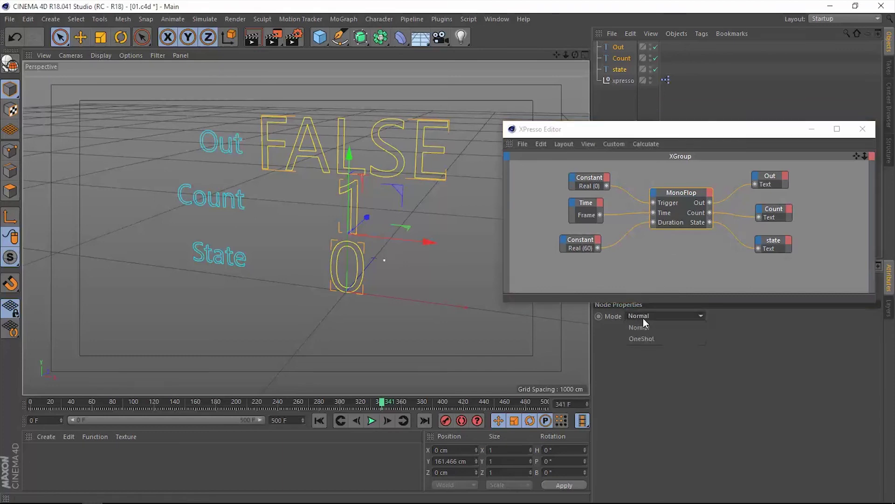
click(654, 340)
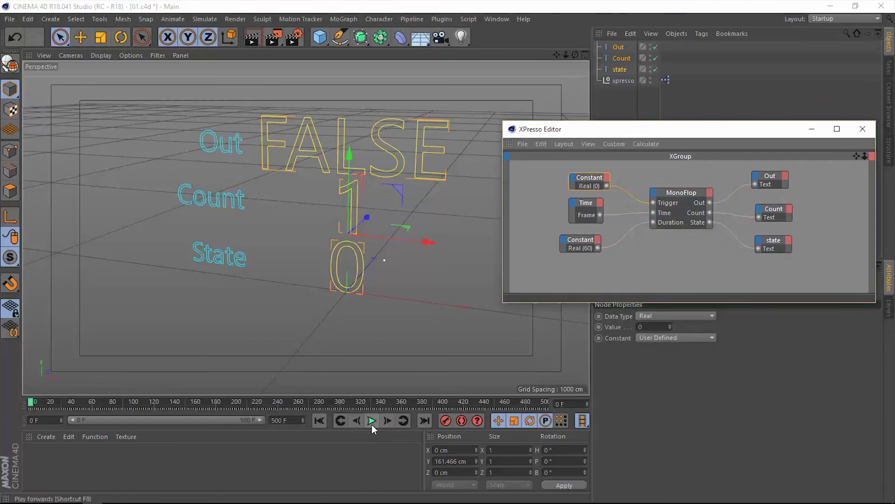
click(371, 421)
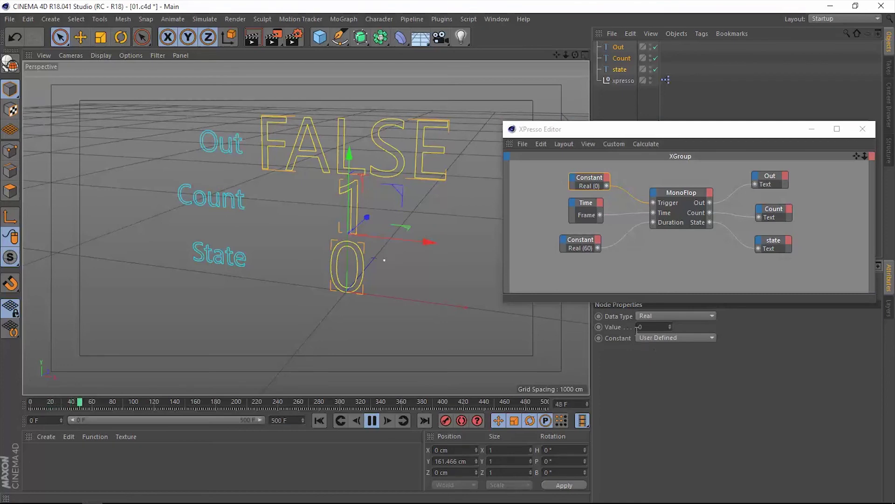
Step: Step the trigger Constant through -1, -2, 0, then toggle 1 and 0 until Count reads 5
click(670, 328)
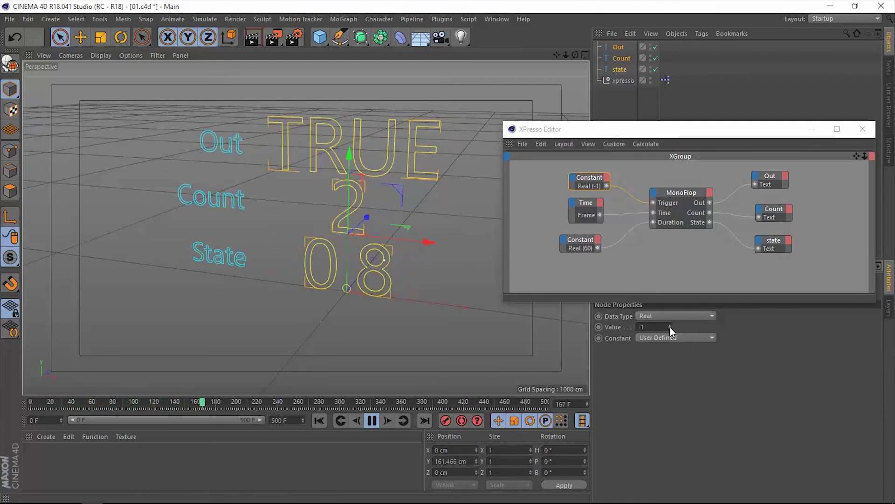
click(670, 328)
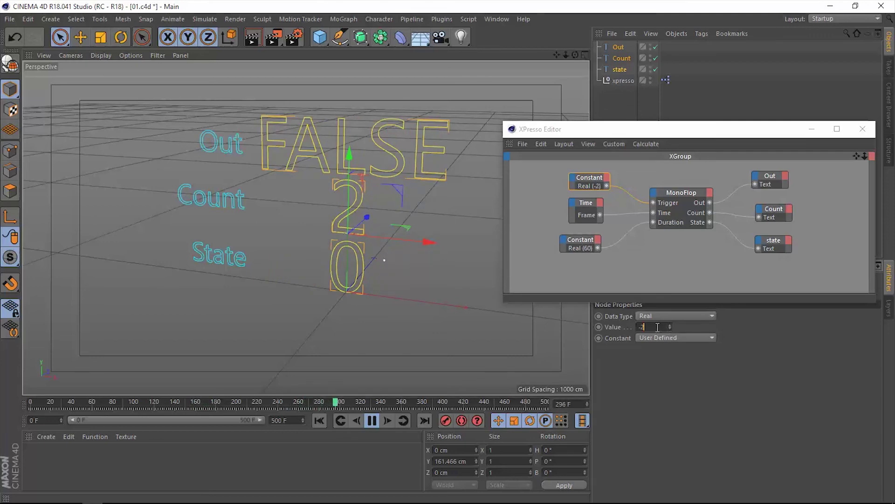
click(670, 326)
click(670, 327)
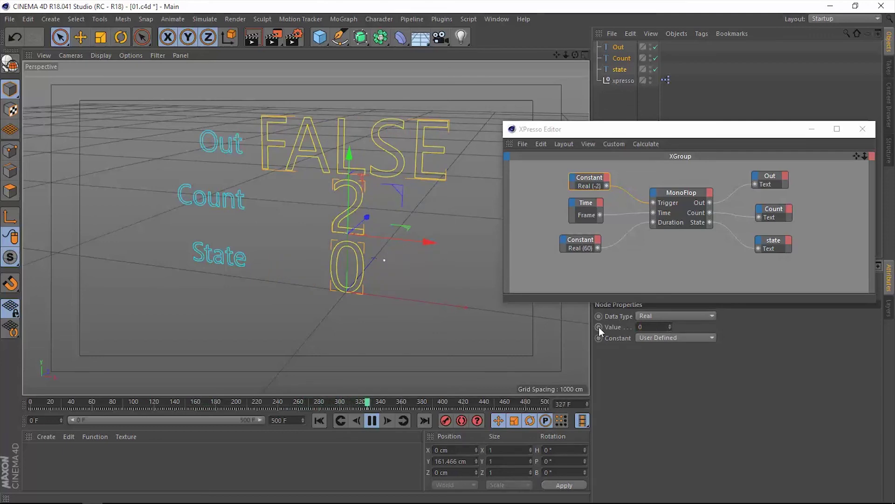
click(669, 326)
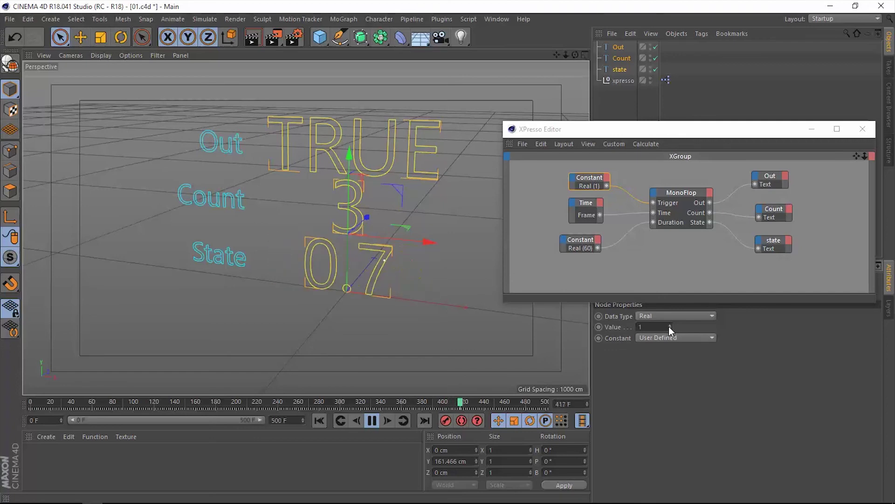
click(669, 328)
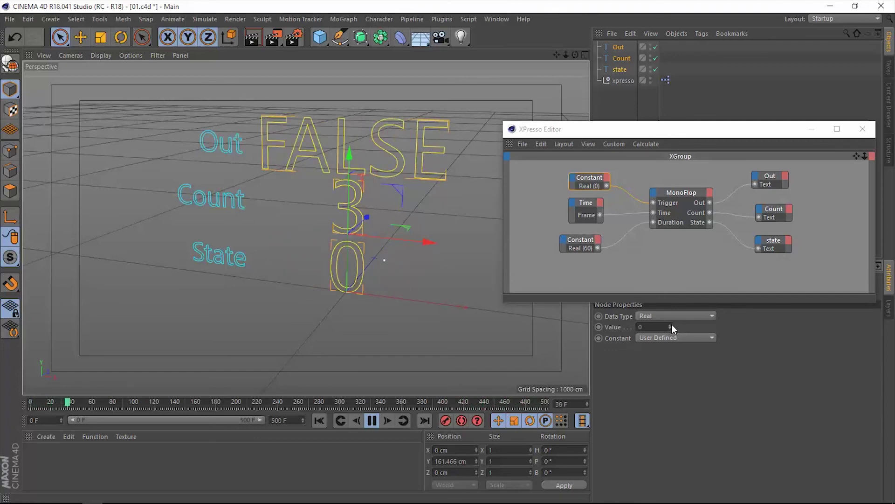
click(670, 325)
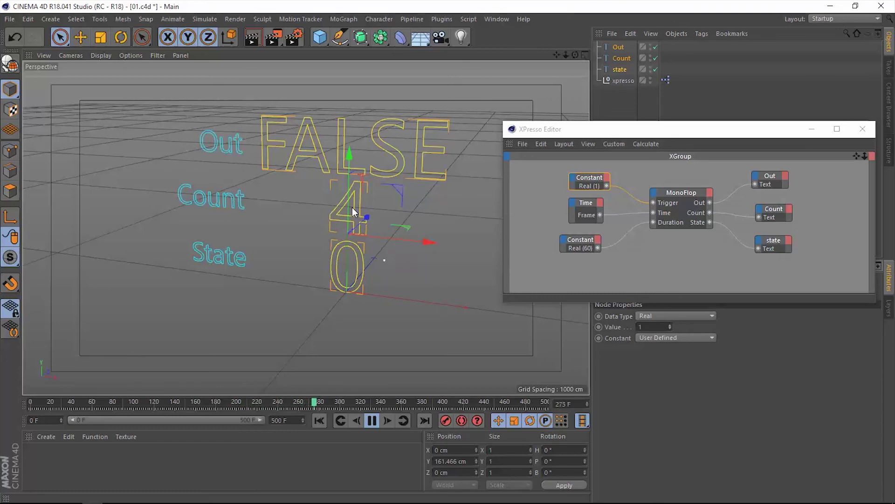
click(670, 329)
click(669, 326)
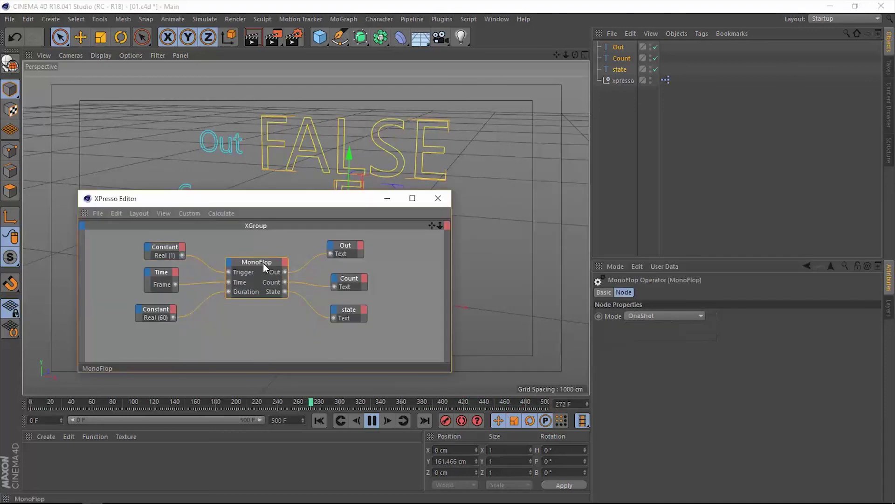
Step: Change the MonoFlop Mode dropdown from Normal to OneShot during playback
click(653, 316)
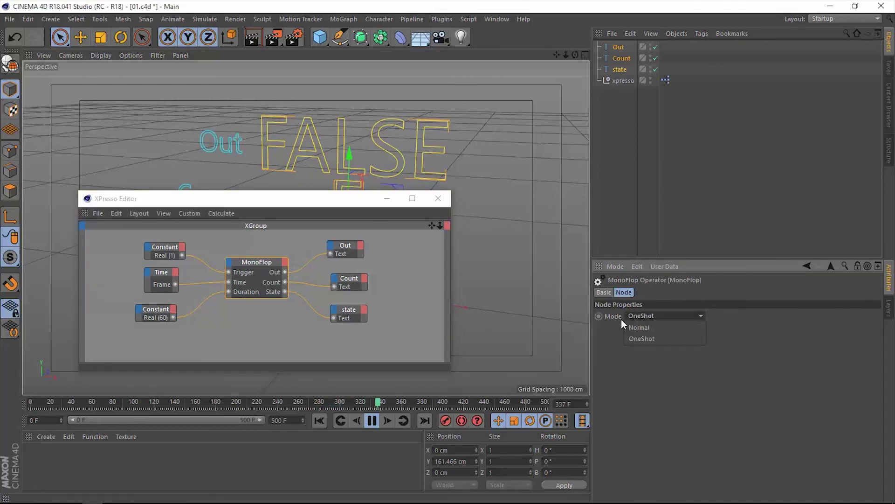
click(649, 328)
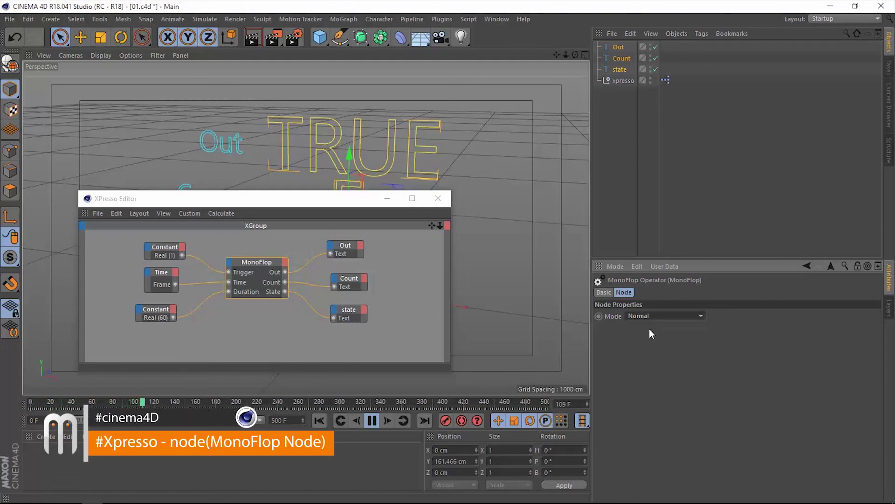
click(652, 316)
click(653, 326)
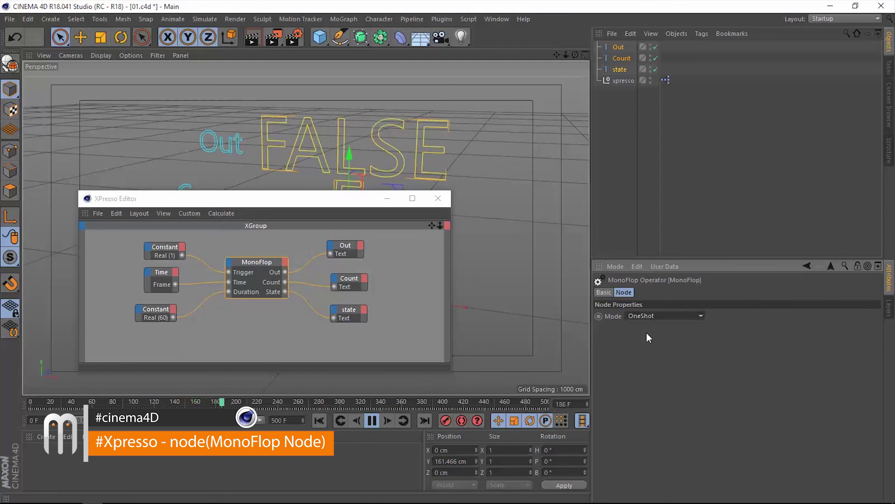